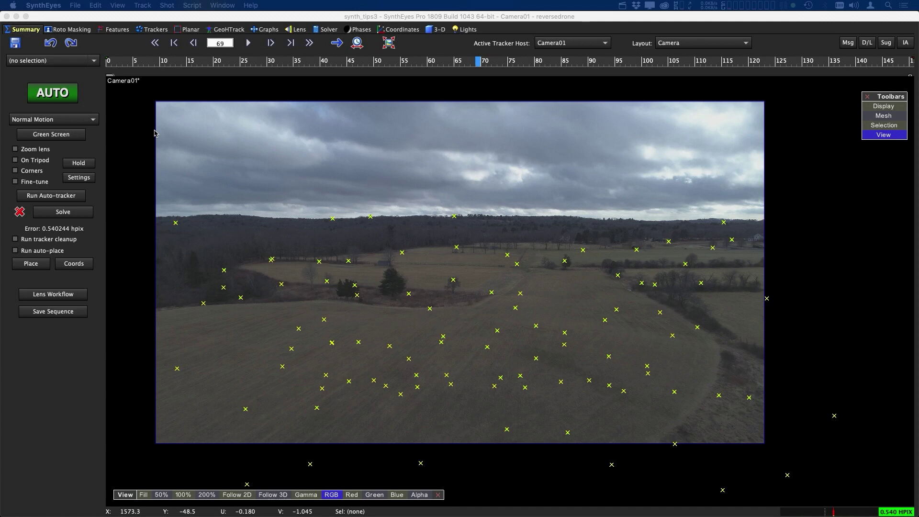
# Step: Switch to the Camera & Graphs layout and move to frame 83 near the camera path spike
pyautogui.moveTo(478, 65); pyautogui.dragTo(574, 67)
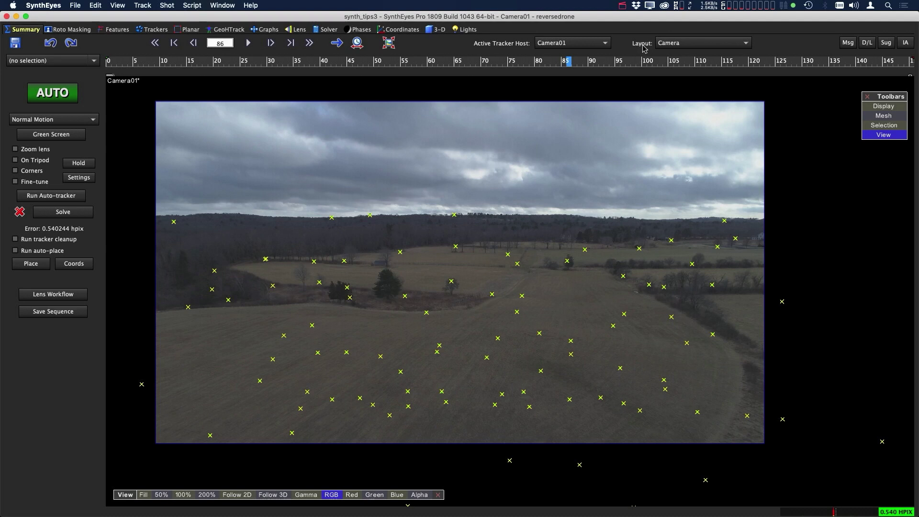
pyautogui.click(680, 44)
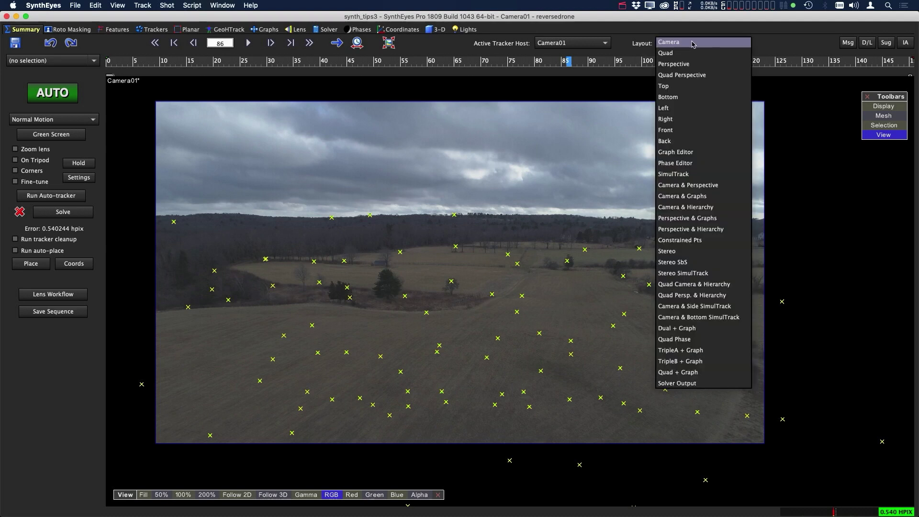
pyautogui.click(684, 196)
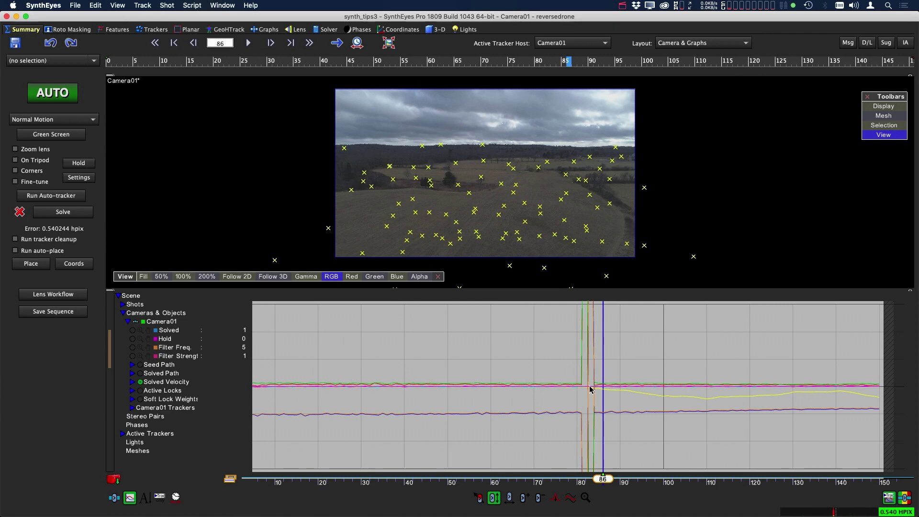
pyautogui.moveTo(605, 480); pyautogui.dragTo(585, 479)
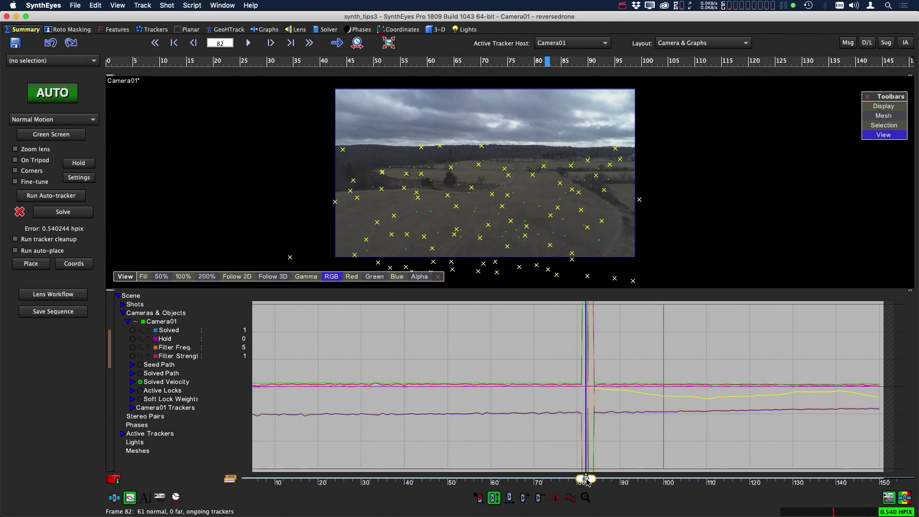
# Step: Hide Solved Velocity, show and expand Solved Path, and hide the Pan, Tilt, Roll and FOV curves
pyautogui.click(141, 381)
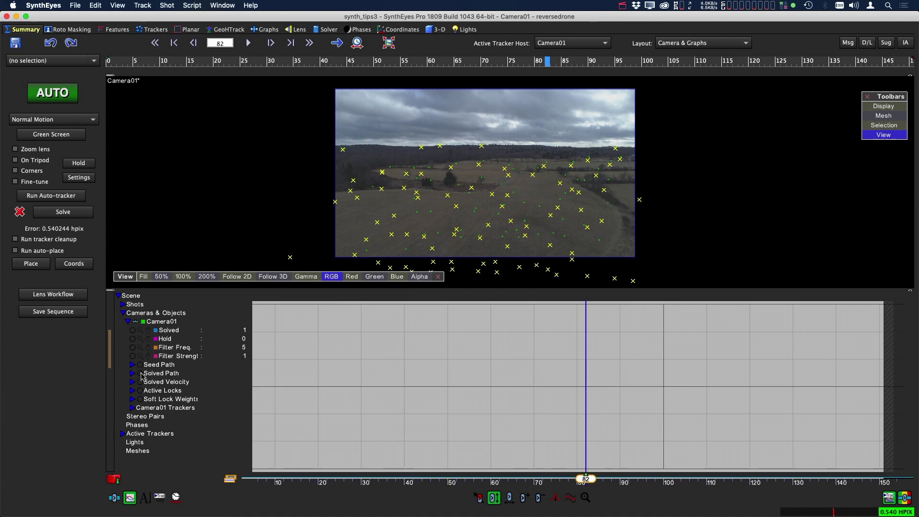
pyautogui.click(141, 373)
pyautogui.click(132, 373)
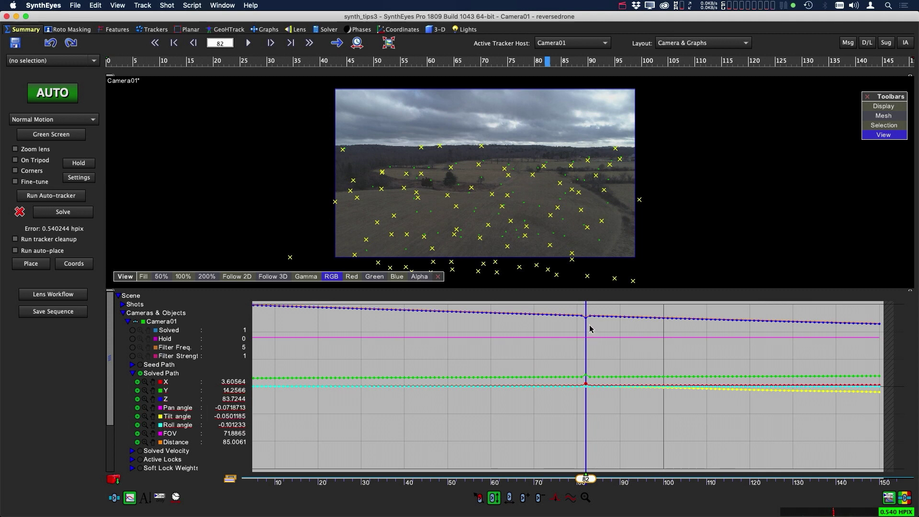
pyautogui.moveTo(586, 320)
pyautogui.moveTo(138, 410); pyautogui.dragTo(137, 435)
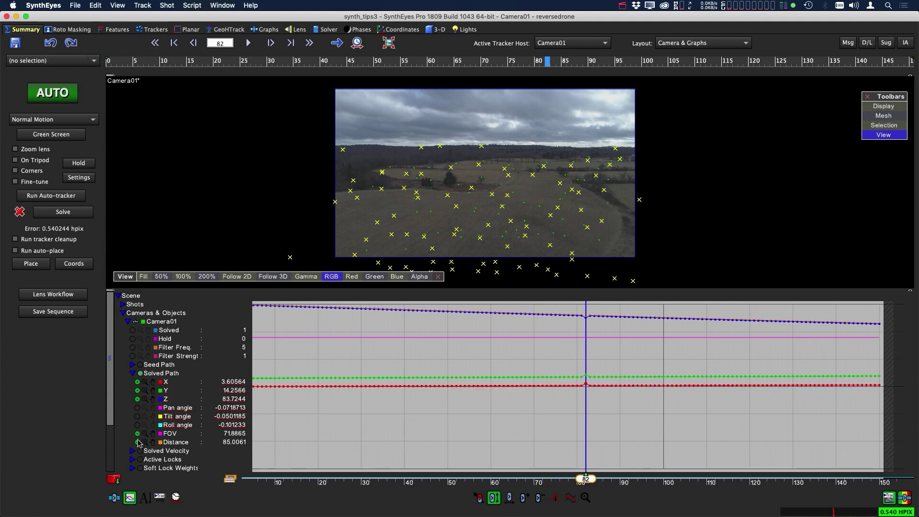
pyautogui.click(138, 434)
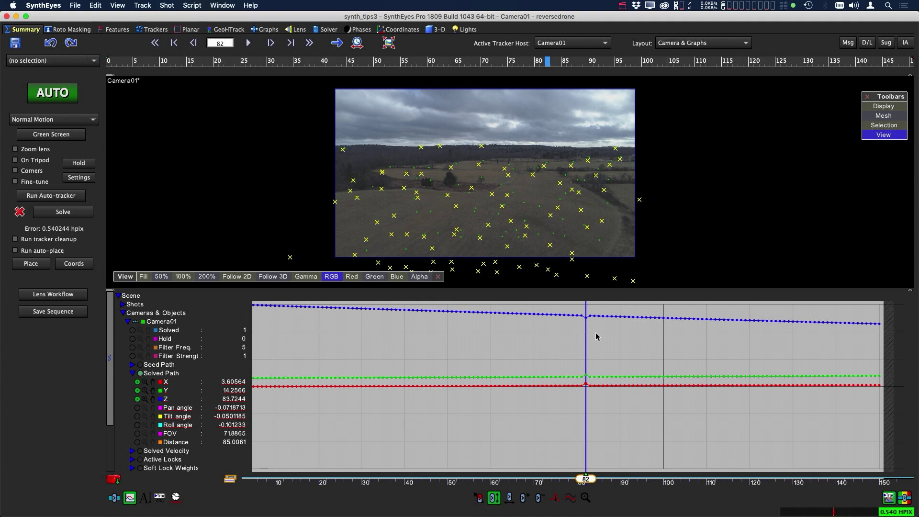
# Step: Smooth the Z-curve spike at frame 82 with the smoothing tool, then scrub nearby frames to verify
pyautogui.click(538, 498)
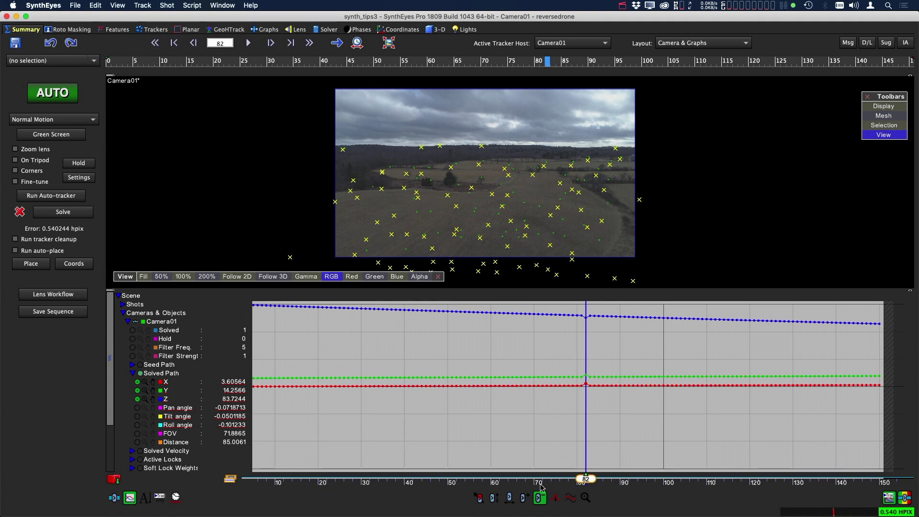
pyautogui.click(587, 313)
pyautogui.moveTo(588, 351); pyautogui.dragTo(584, 393)
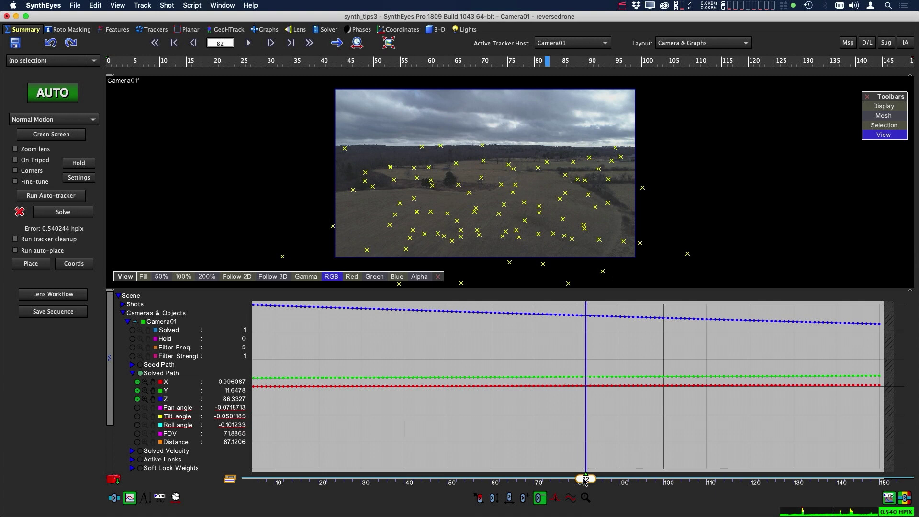
pyautogui.moveTo(587, 480)
pyautogui.mouseDown()
pyautogui.moveTo(492, 479)
pyautogui.moveTo(638, 479)
pyautogui.moveTo(589, 471)
pyautogui.moveTo(555, 479)
pyautogui.moveTo(563, 479)
pyautogui.mouseUp()
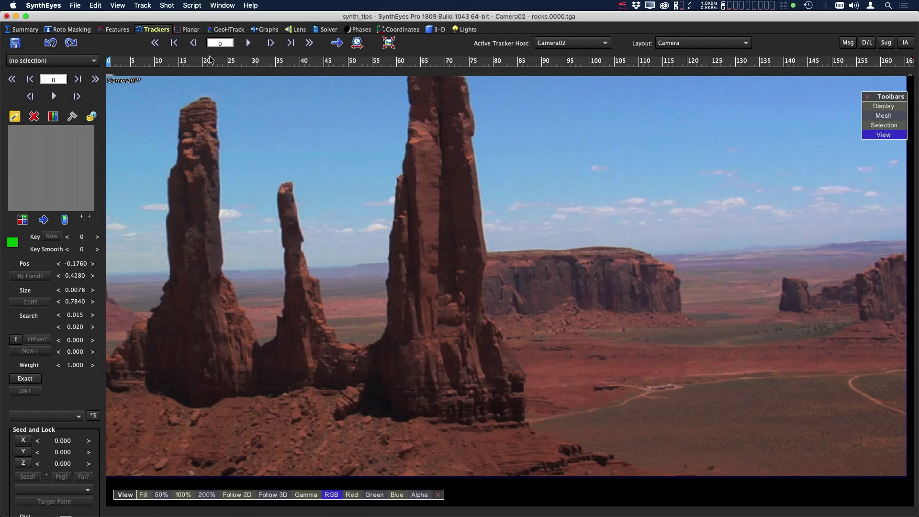
# Step: Scrub the rocks shot to frame 26 to preview it
pyautogui.moveTo(113, 66)
pyautogui.mouseDown()
pyautogui.moveTo(760, 73)
pyautogui.moveTo(328, 82)
pyautogui.moveTo(277, 115)
pyautogui.moveTo(247, 154)
pyautogui.mouseUp()
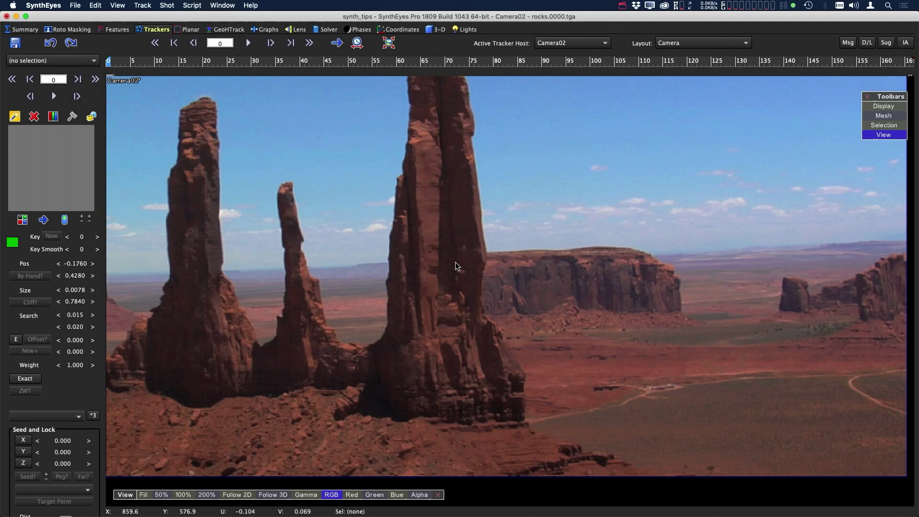
# Step: Set the Image Preparation blur to 2, apply it with a cache flush, and scrub to frame 15
pyautogui.click(170, 6)
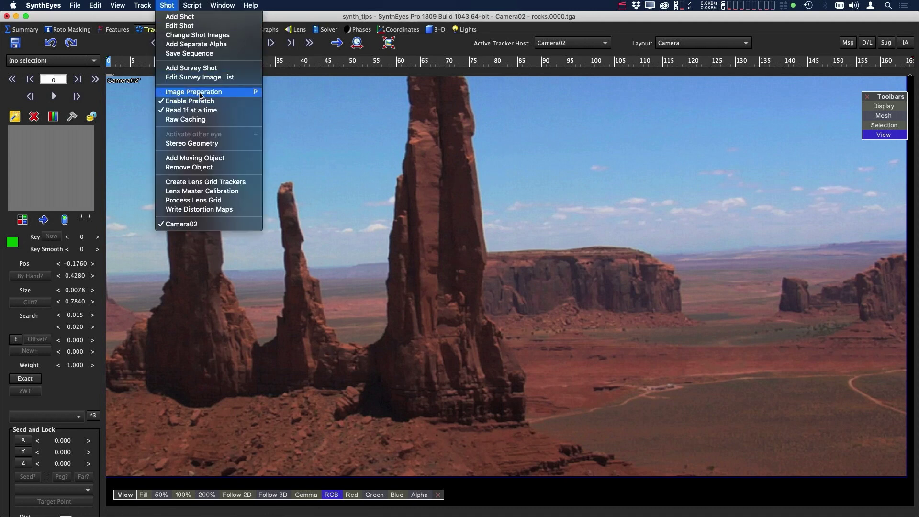
pyautogui.click(319, 116)
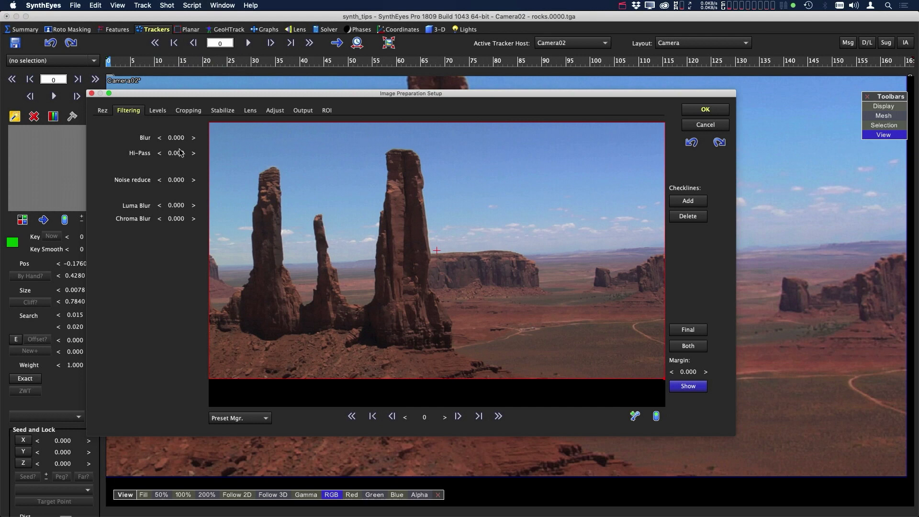
pyautogui.click(172, 138)
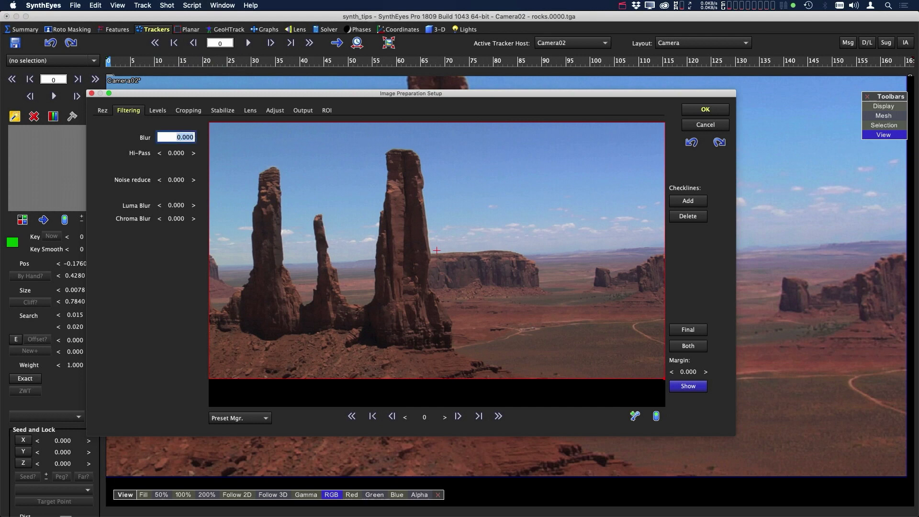
pyautogui.write('2')
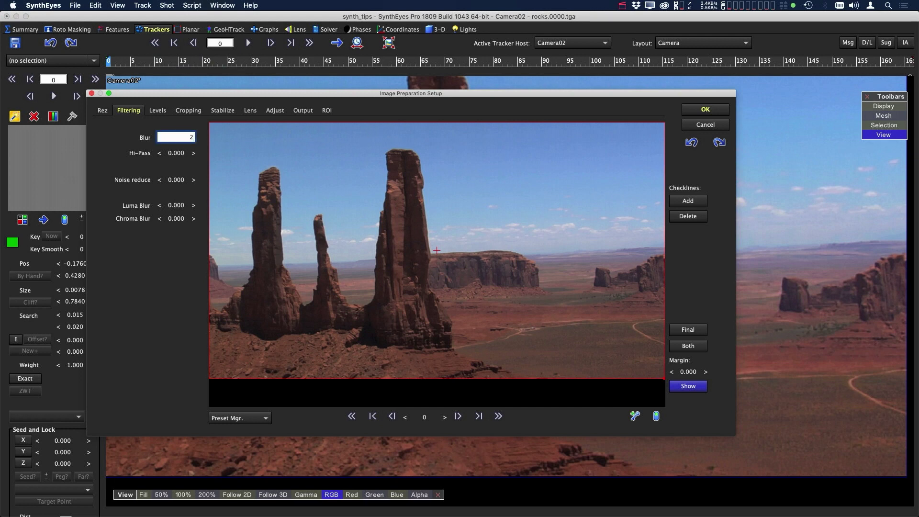
pyautogui.press('Return')
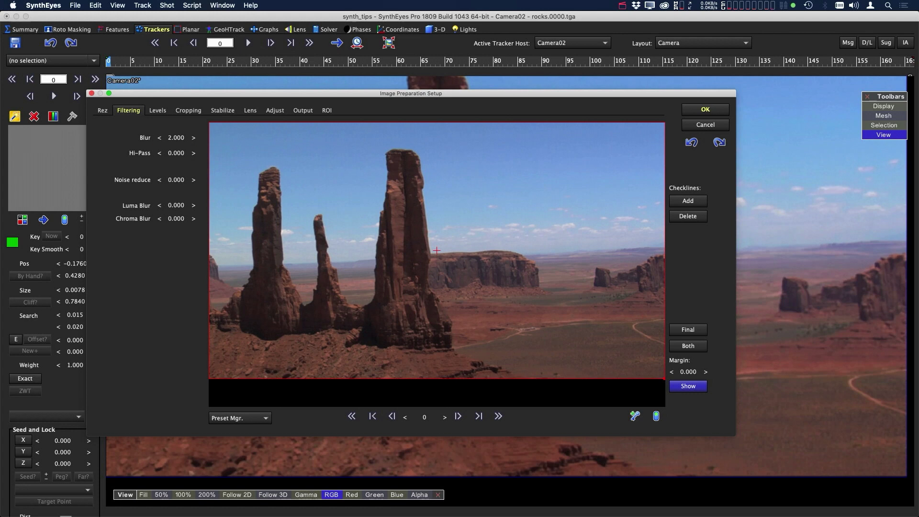
pyautogui.click(705, 109)
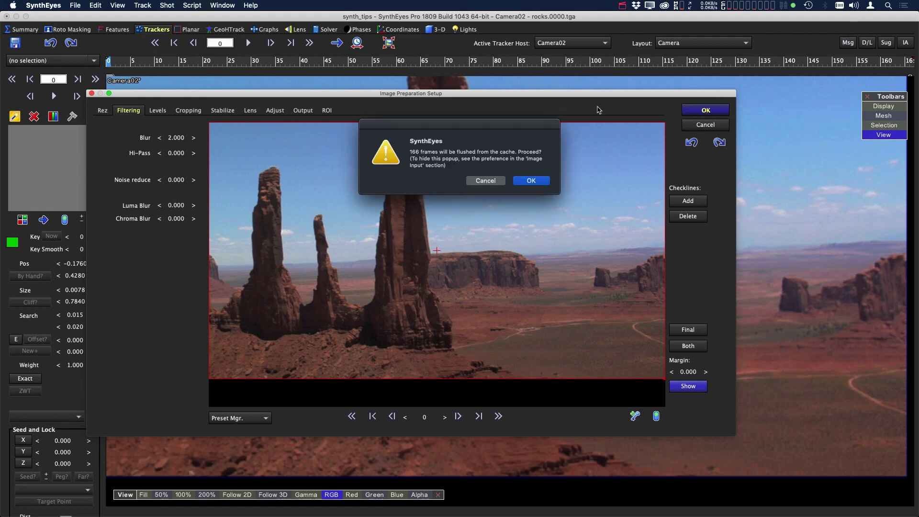
pyautogui.click(531, 180)
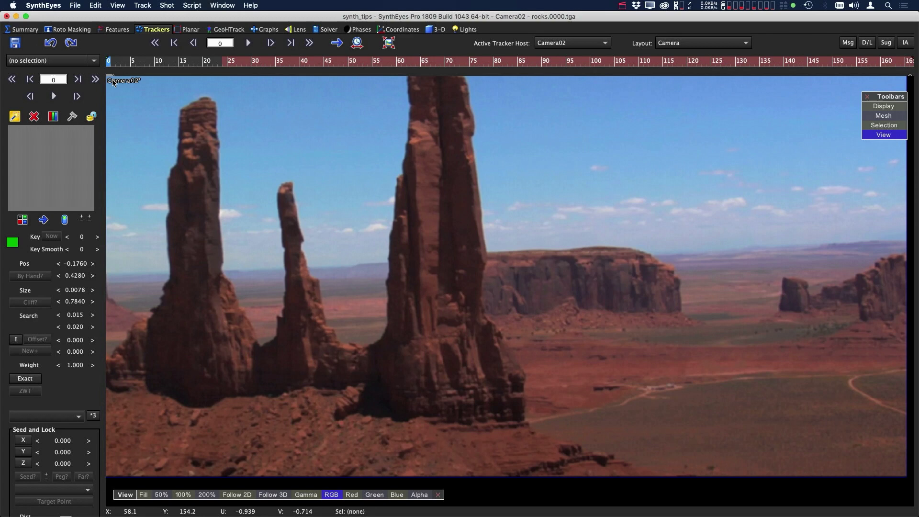
pyautogui.moveTo(114, 64); pyautogui.dragTo(239, 66)
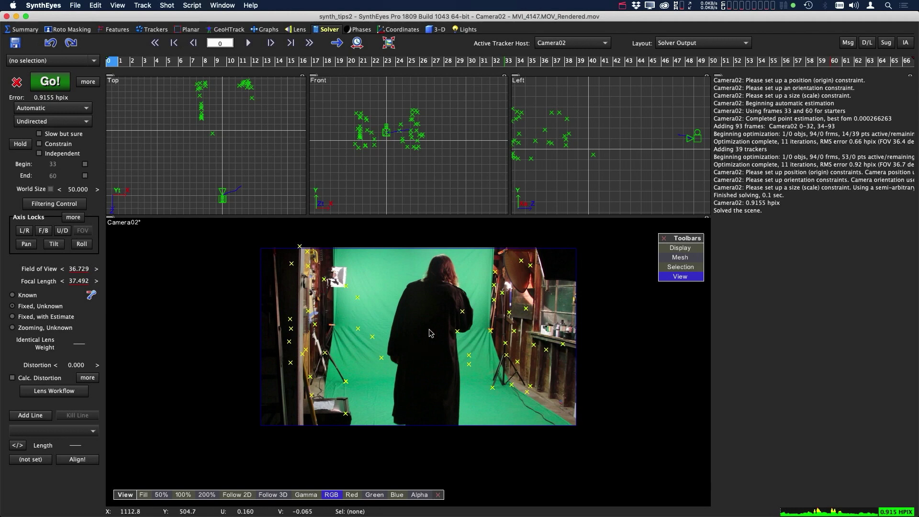
# Step: Zoom and pan the camera view, play through the shot to inspect trackers, then switch to After Effects
pyautogui.scroll(3, 416, 324)
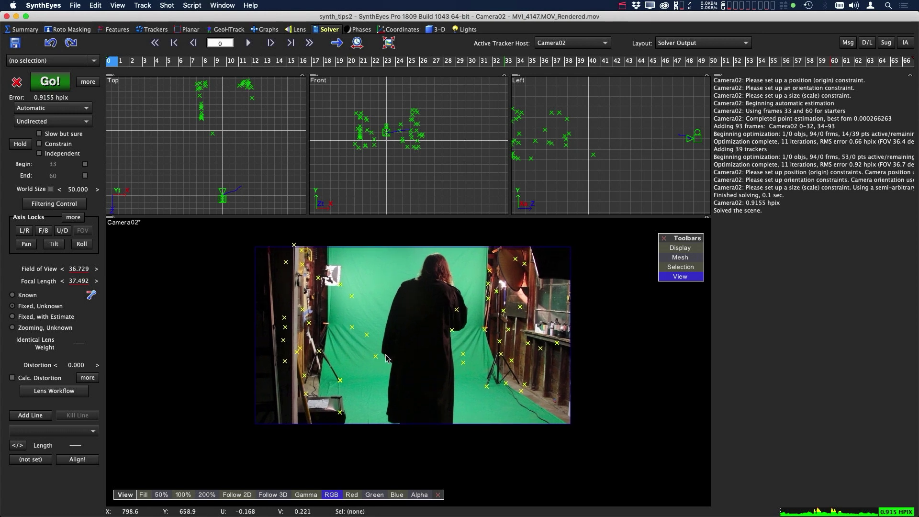
pyautogui.moveTo(415, 324); pyautogui.dragTo(411, 329, button='middle')
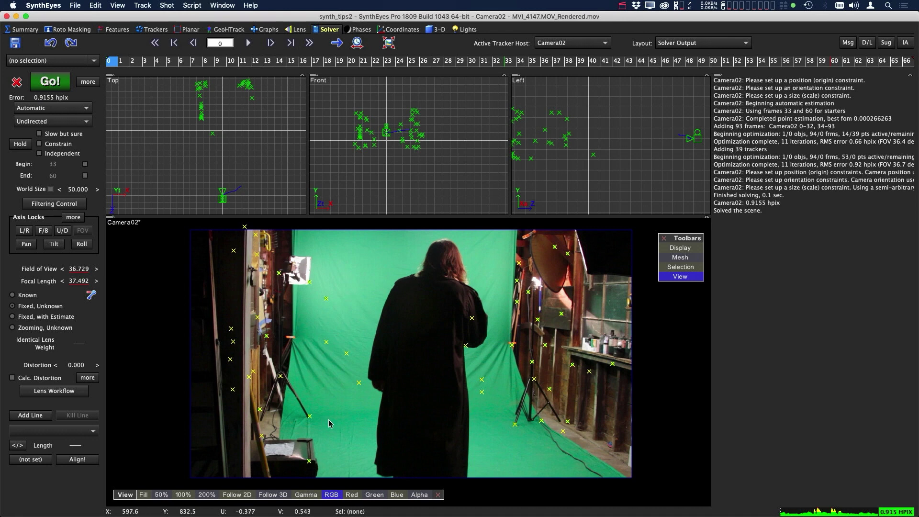
pyautogui.moveTo(384, 379); pyautogui.dragTo(385, 371, button='middle')
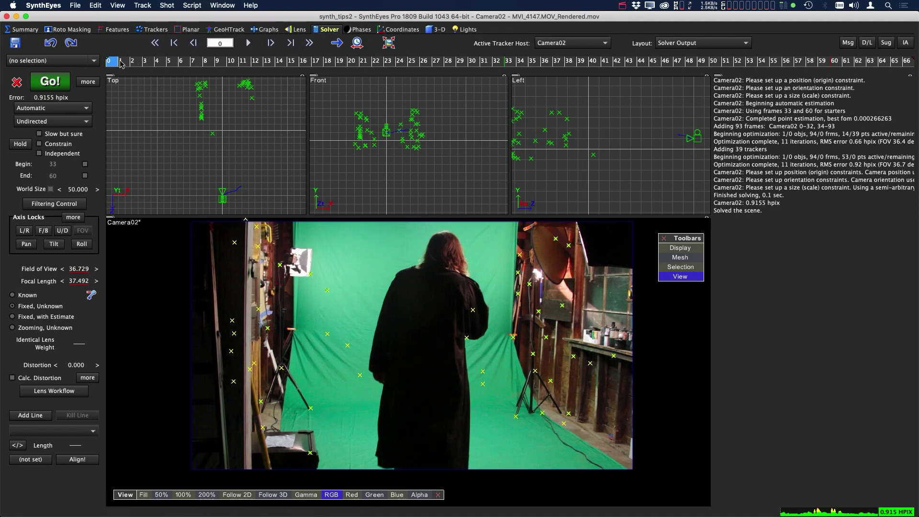
pyautogui.moveTo(121, 64); pyautogui.dragTo(472, 62)
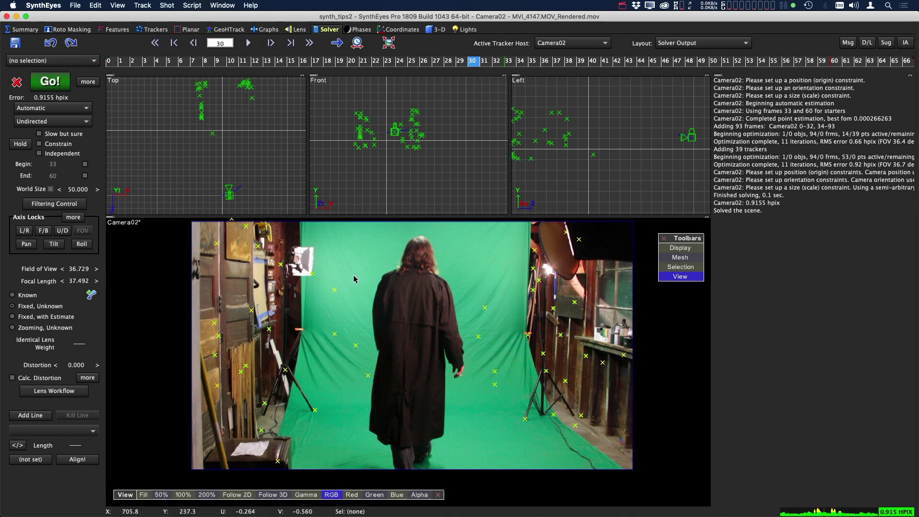
pyautogui.press('super+Tab')
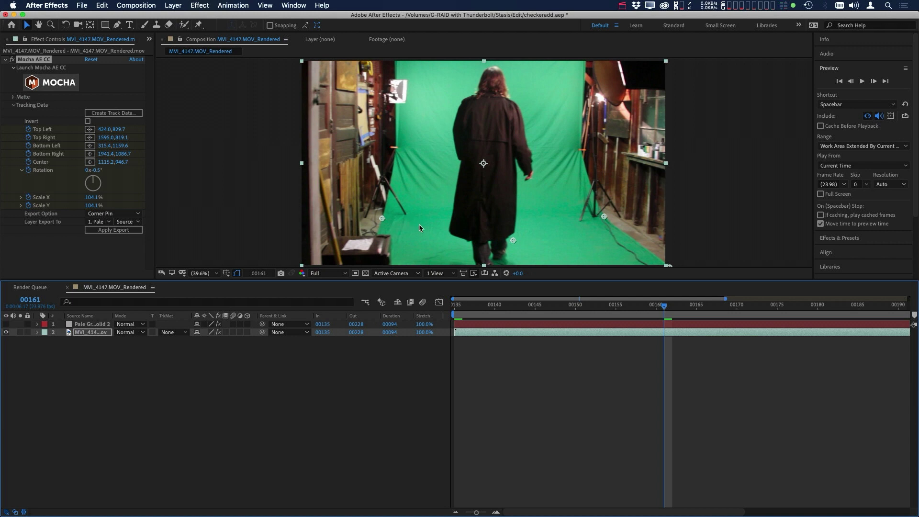
# Step: Launch Mocha AE, select Layer 1 and turn on Show Planar Surface
pyautogui.click(51, 82)
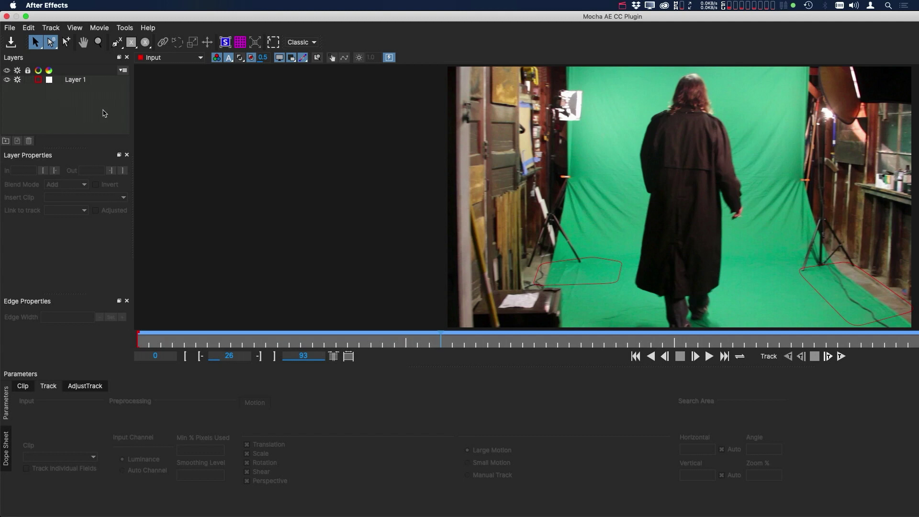
pyautogui.click(71, 80)
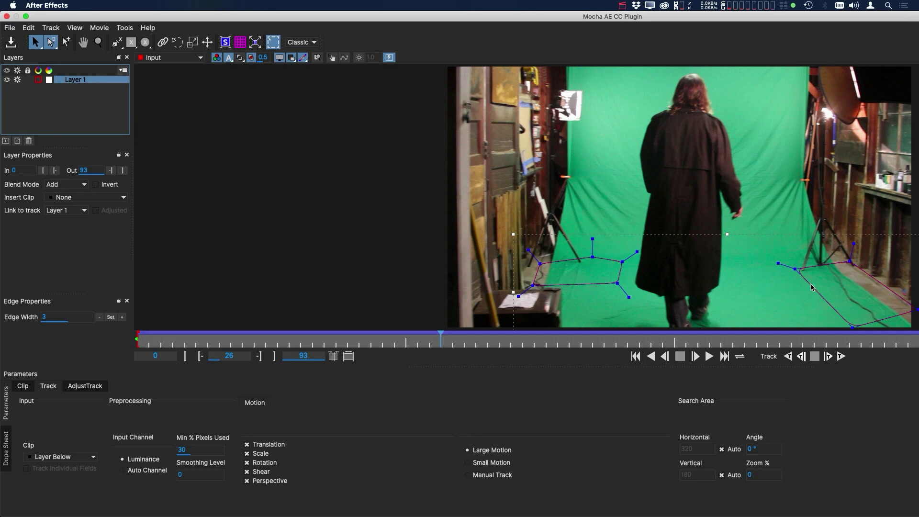
pyautogui.click(225, 42)
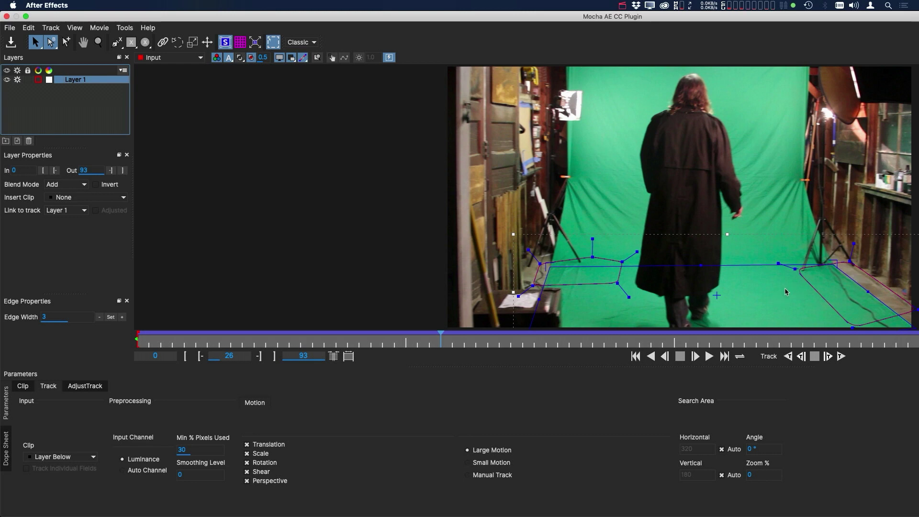
# Step: Close Mocha, make the checkerboard solid visible, and scrub to confirm it follows the floor
pyautogui.click(6, 16)
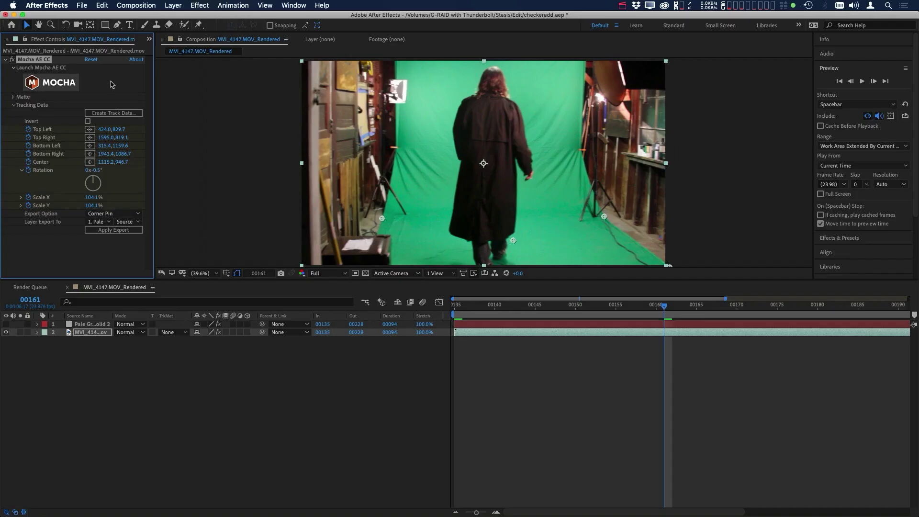
pyautogui.click(5, 324)
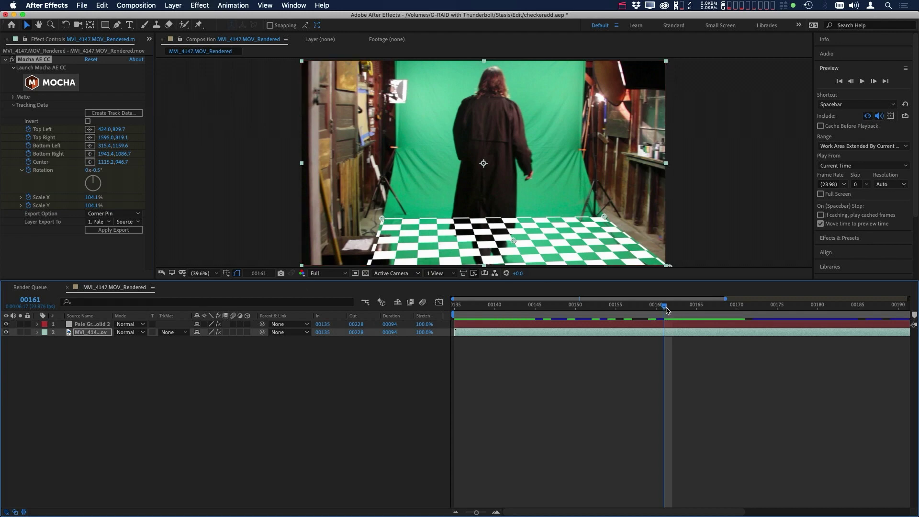
pyautogui.moveTo(667, 310); pyautogui.dragTo(606, 305)
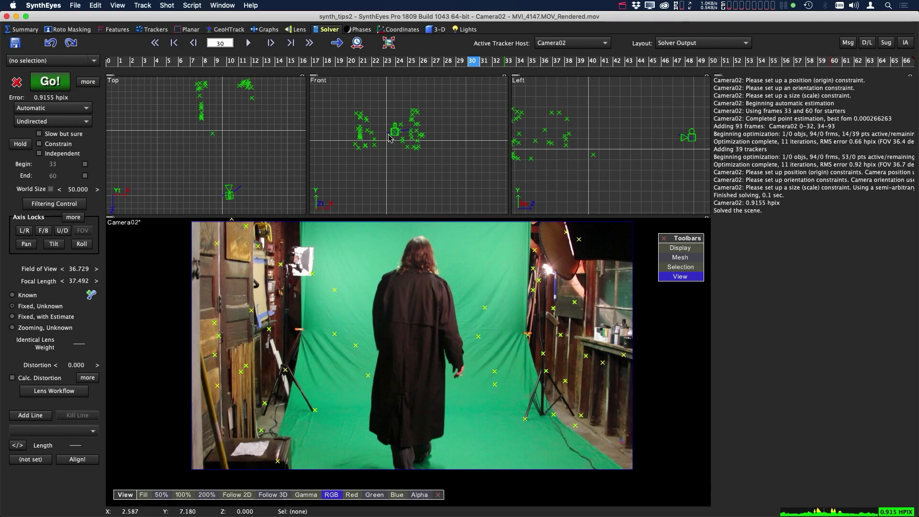
# Step: Swap Camera02's footage for MVI_4147.MOV_Rendered_checker.mov via Change Shot Images, accepting the defaults
pyautogui.click(167, 6)
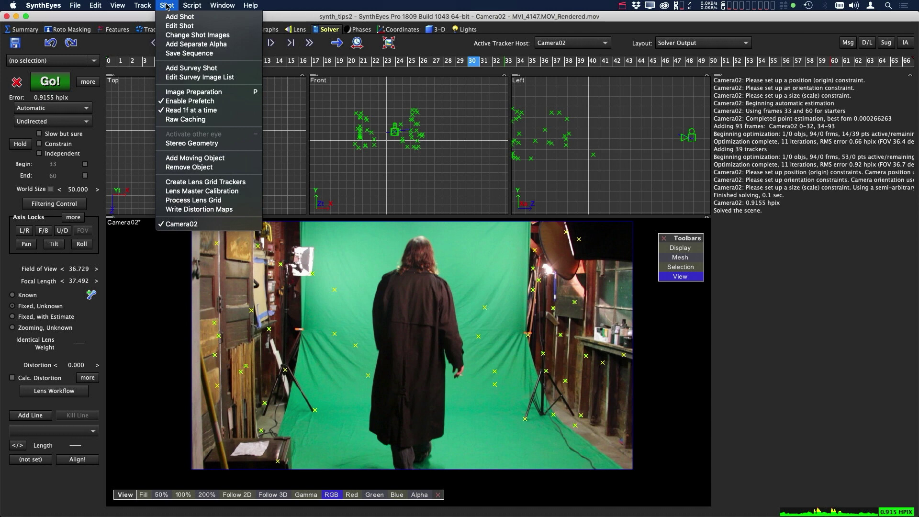
pyautogui.click(197, 34)
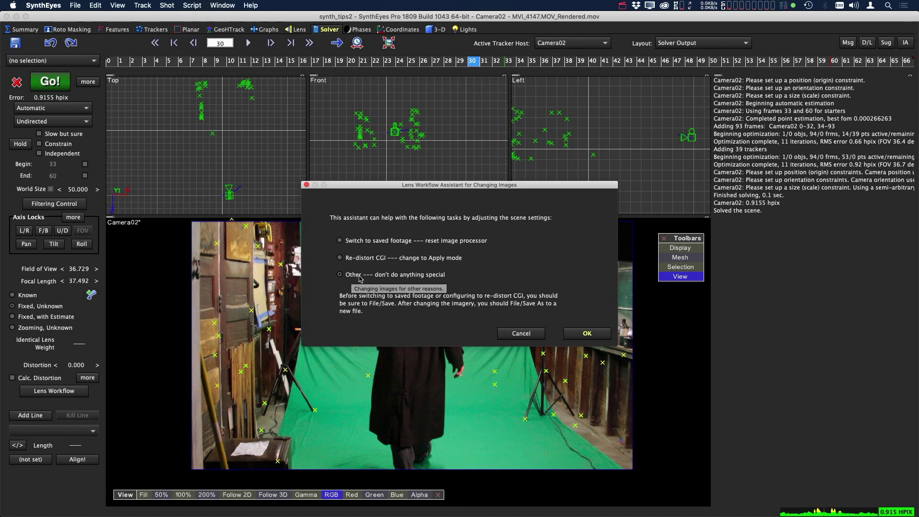
pyautogui.click(587, 335)
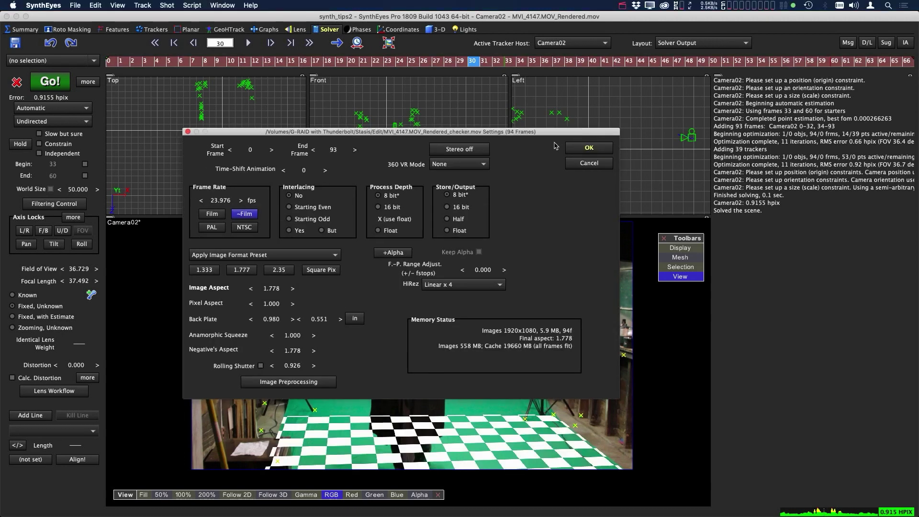
pyautogui.click(589, 148)
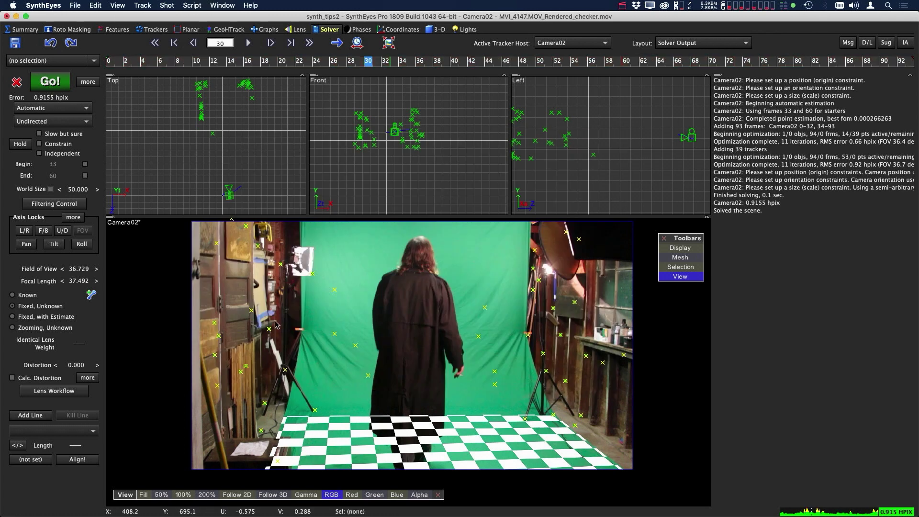
pyautogui.moveTo(373, 62)
pyautogui.mouseDown()
pyautogui.moveTo(326, 61)
pyautogui.moveTo(440, 67)
pyautogui.mouseUp()
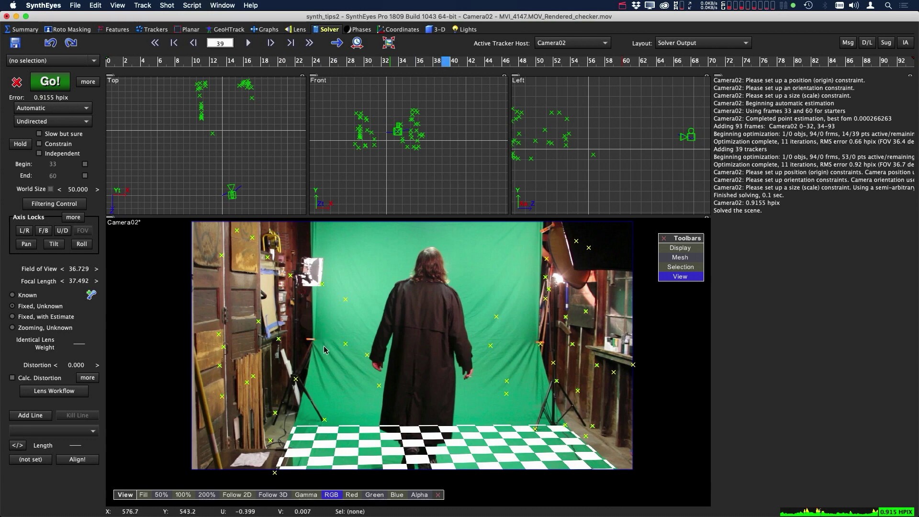